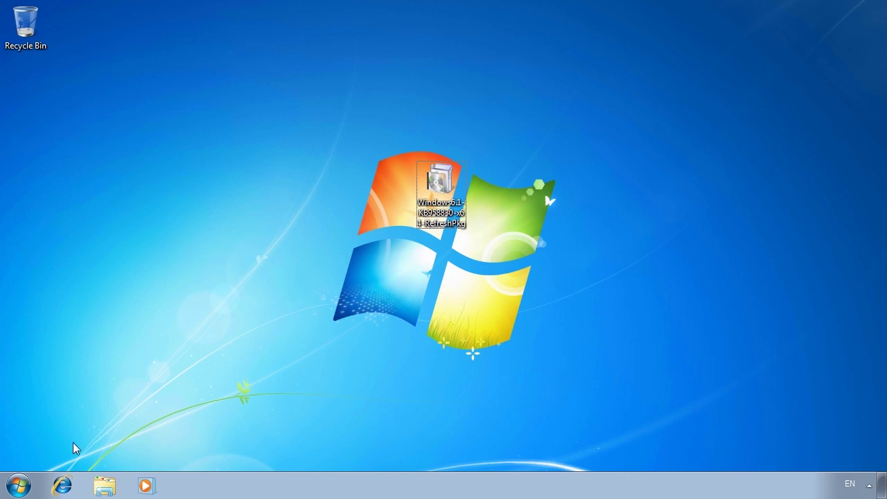
Search Google for rsat and examine the download files on Microsoft's Remote Server Administration Tools page for Windows 7 with SP1
{"action": "left_click", "coordinate": [63, 485]}
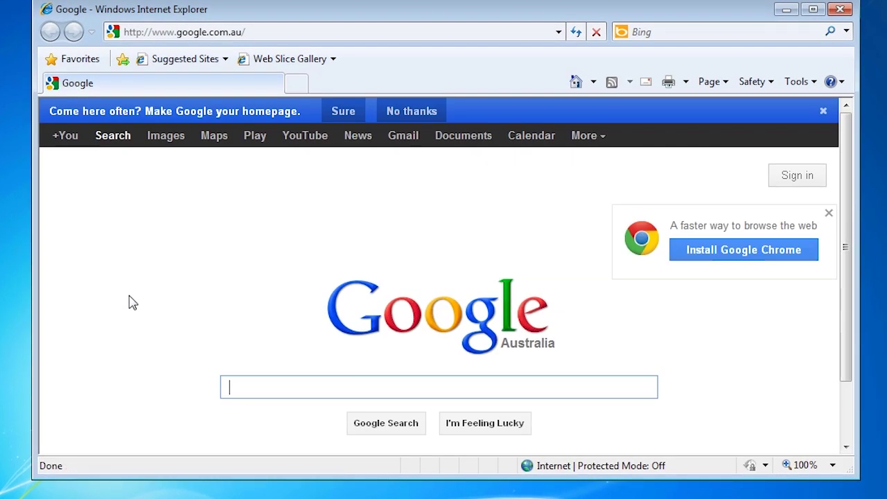
{"action": "type", "text": "rsat"}
{"action": "key", "text": "Return"}
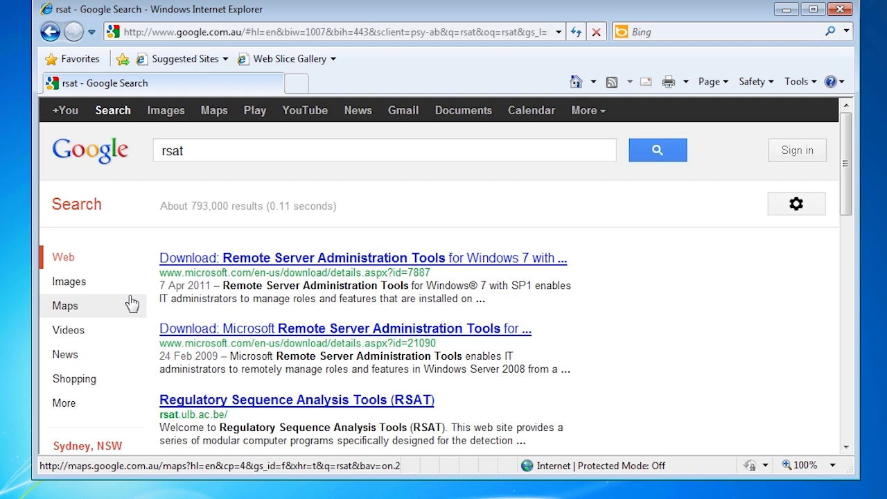
{"action": "left_click", "coordinate": [222, 263]}
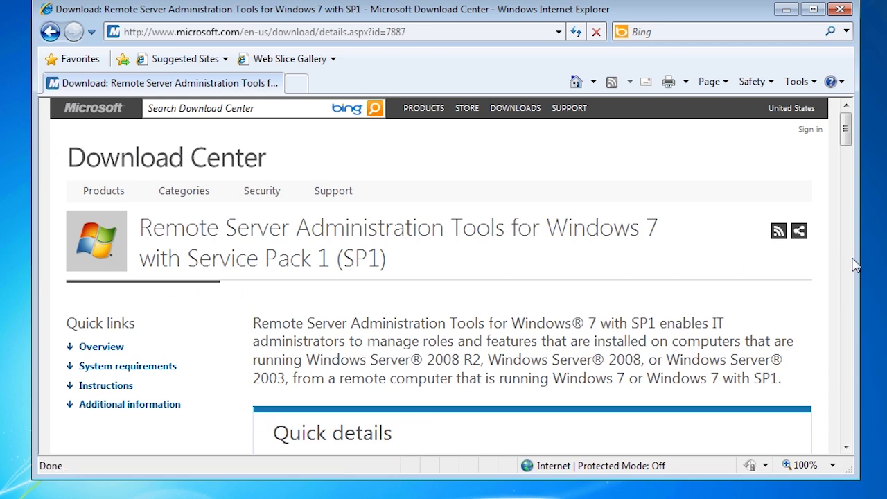
{"action": "scroll", "coordinate": [854, 266], "scroll_direction": "down", "scroll_amount": 5}
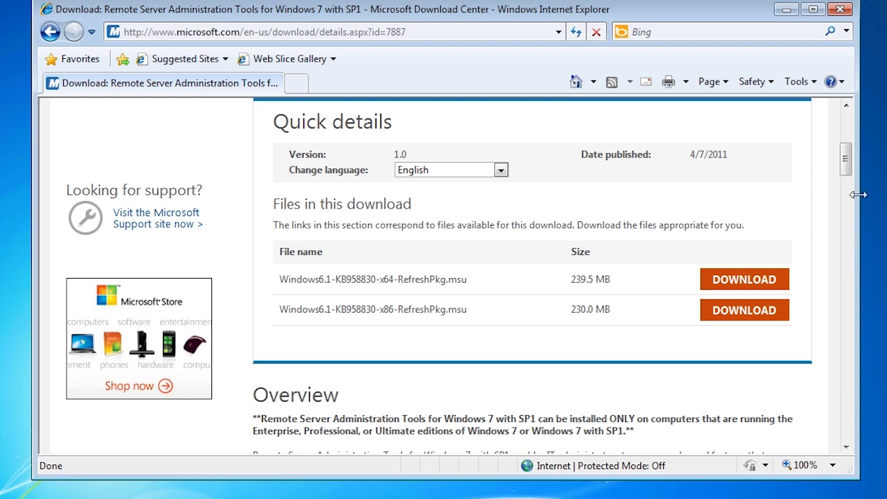
{"action": "left_click", "coordinate": [840, 9]}
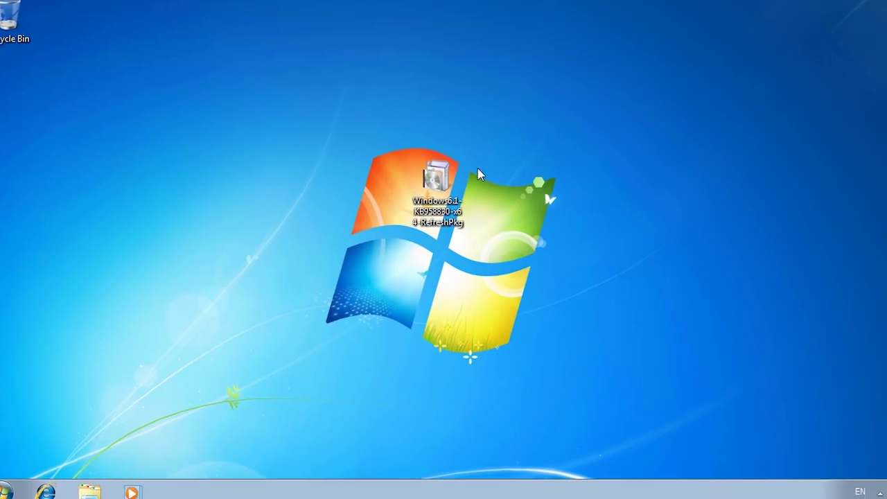
Install the Windows6.1-KB958830-x64-RefreshPkg update from the desktop, accepting its license terms and closing the help and installer windows
{"action": "double_click", "coordinate": [435, 177]}
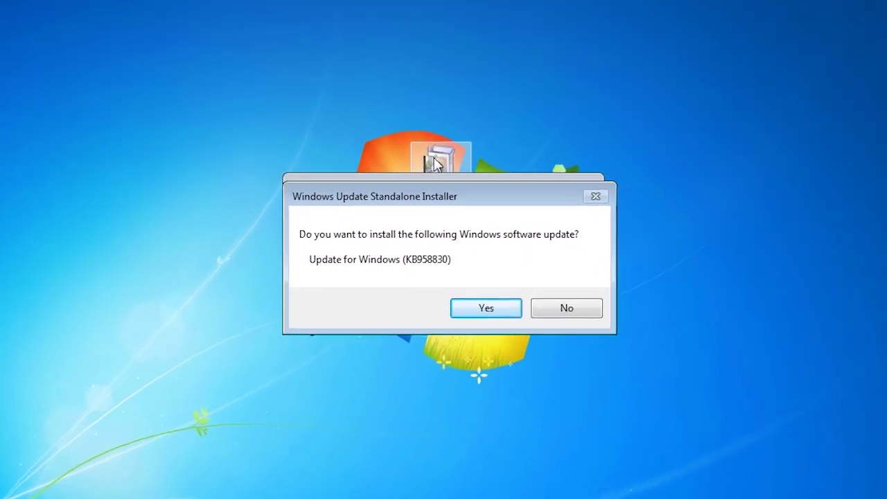
{"action": "left_click", "coordinate": [486, 308]}
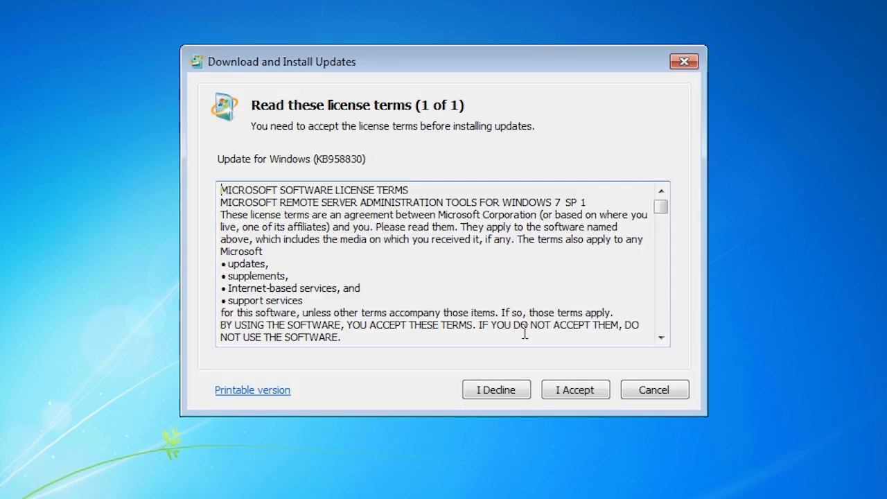
{"action": "left_click", "coordinate": [580, 386]}
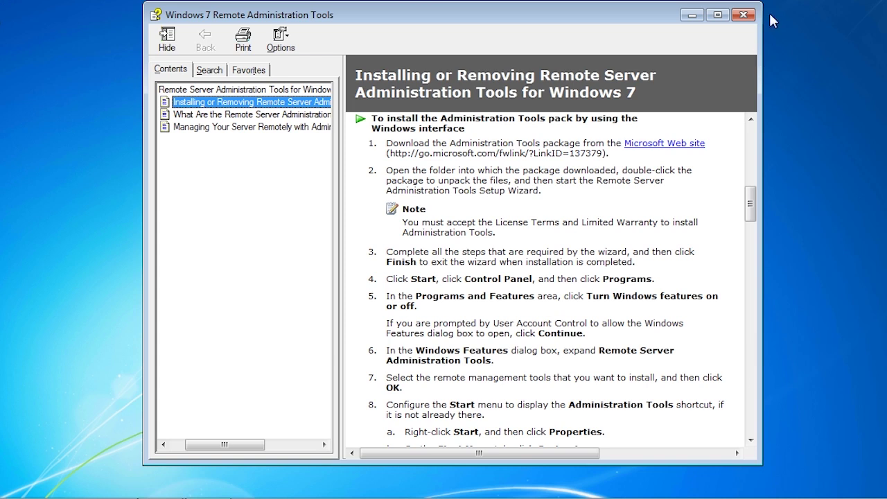
{"action": "left_click", "coordinate": [744, 16]}
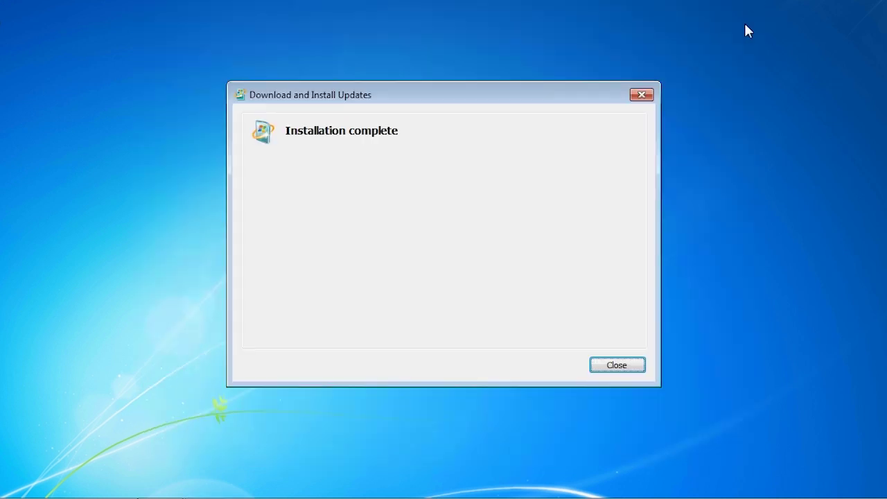
{"action": "left_click", "coordinate": [615, 364]}
Open the list for turning Windows features on or off from Programs and Features in Control Panel
{"action": "left_click", "coordinate": [30, 497]}
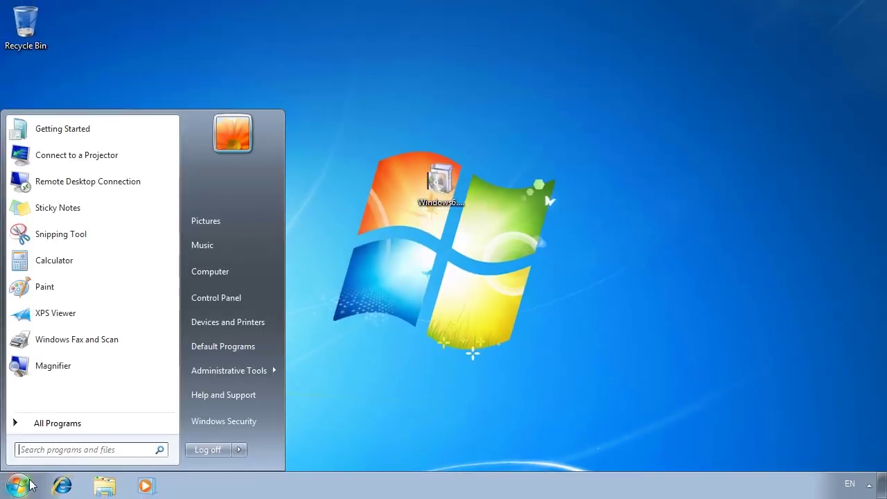
{"action": "left_click", "coordinate": [242, 303]}
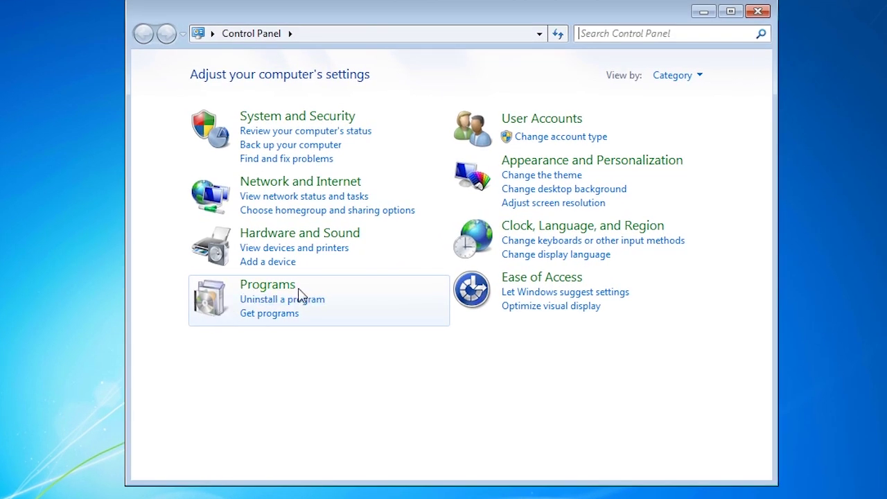
{"action": "left_click", "coordinate": [248, 290]}
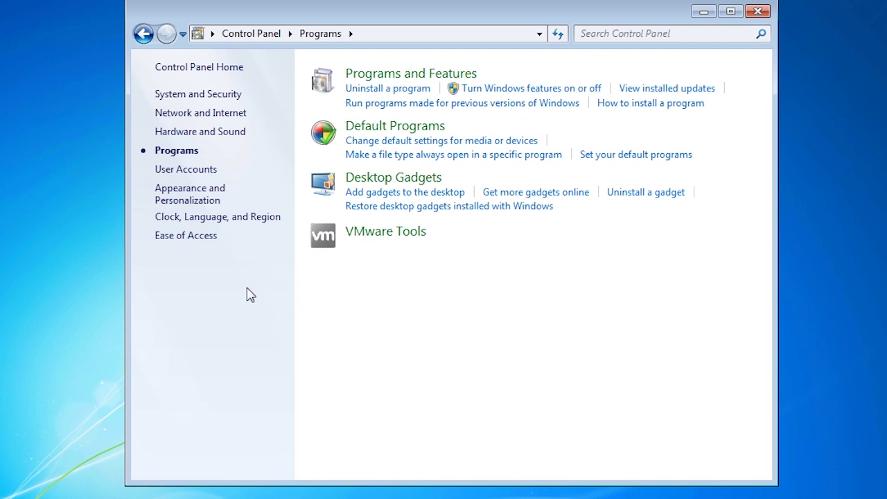
{"action": "left_click", "coordinate": [359, 81]}
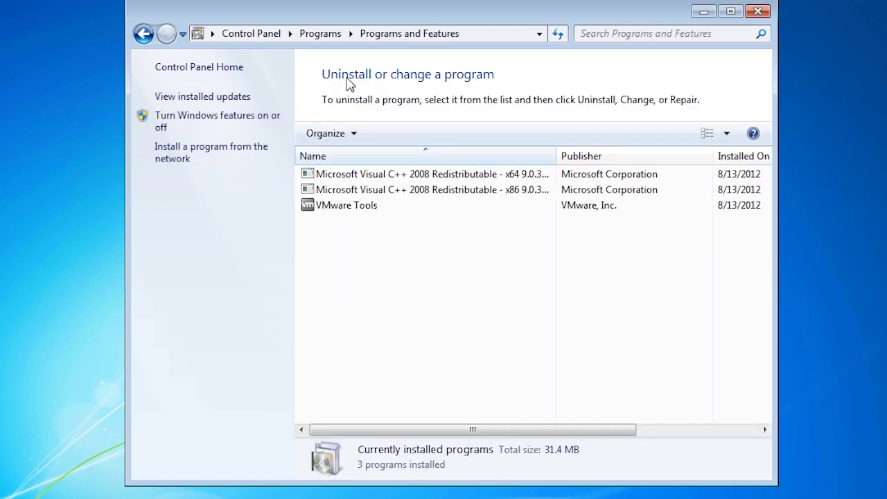
{"action": "left_click", "coordinate": [174, 126]}
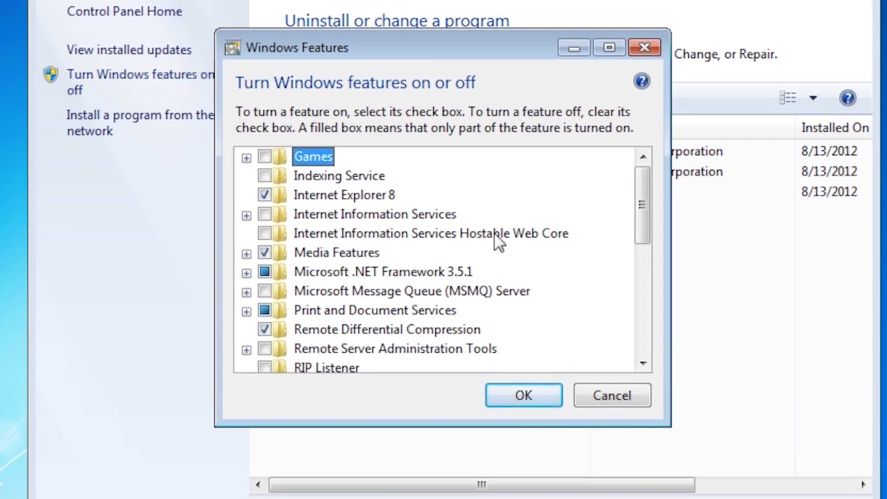
Enable Remote Server Administration Tools and its Server Manager feature in the Windows features list
{"action": "left_click", "coordinate": [631, 308]}
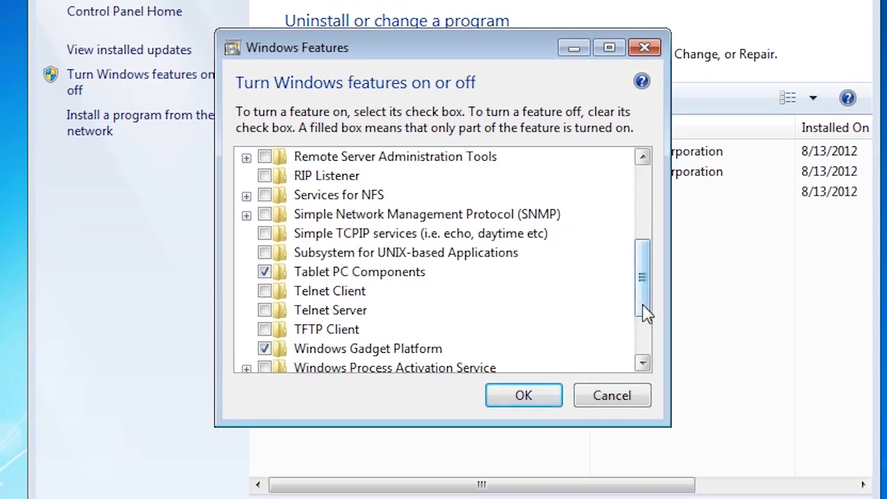
{"action": "left_click", "coordinate": [264, 157]}
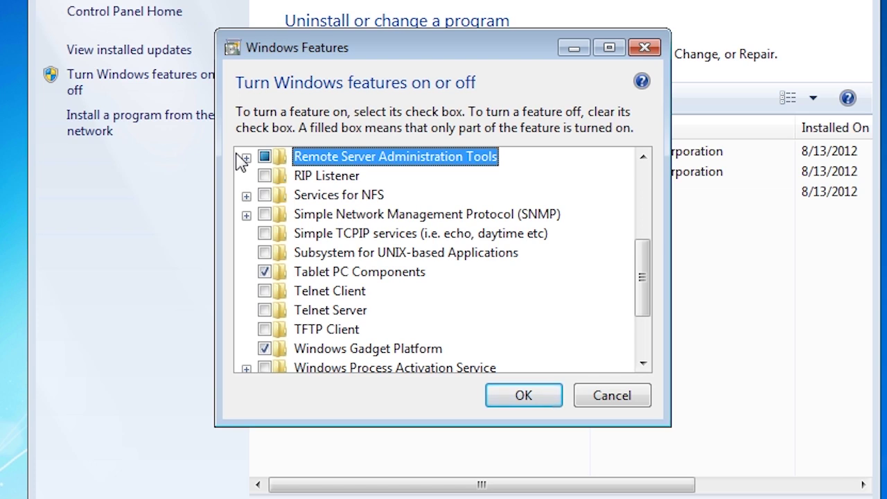
{"action": "left_click", "coordinate": [246, 158]}
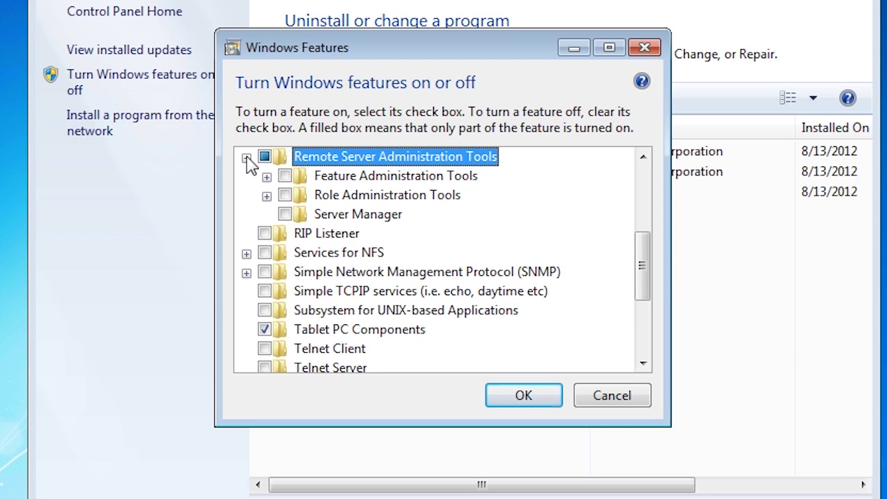
{"action": "left_click", "coordinate": [285, 214]}
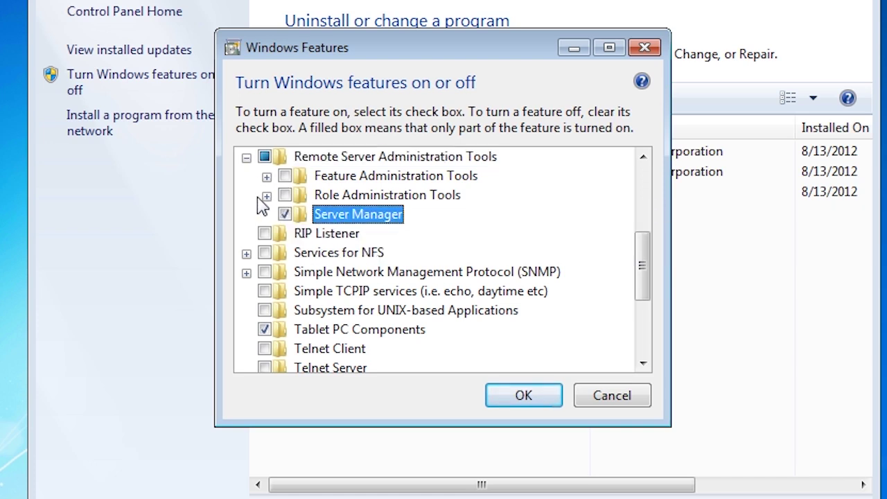
Enable Role Administration Tools with its certificate services, AD DS and AD LDS, DHCP, DNS, file services, Hyper-V and Remote Desktop tools
{"action": "left_click", "coordinate": [266, 196]}
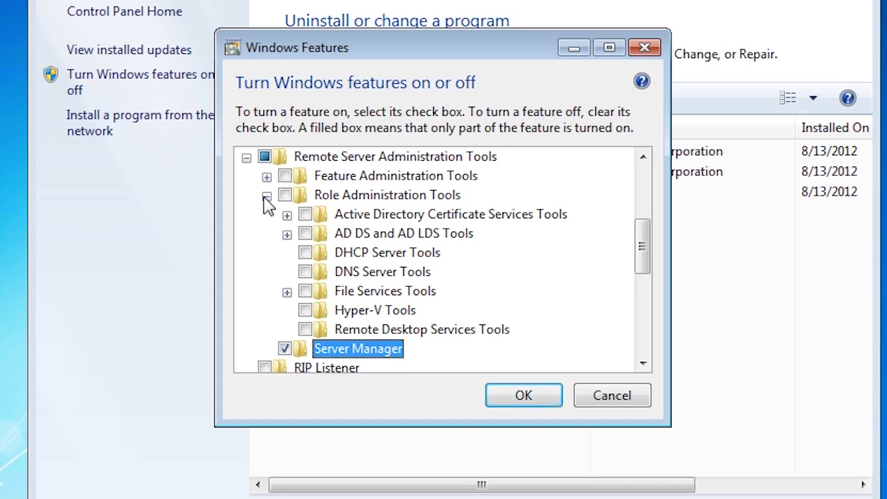
{"action": "left_click", "coordinate": [285, 195]}
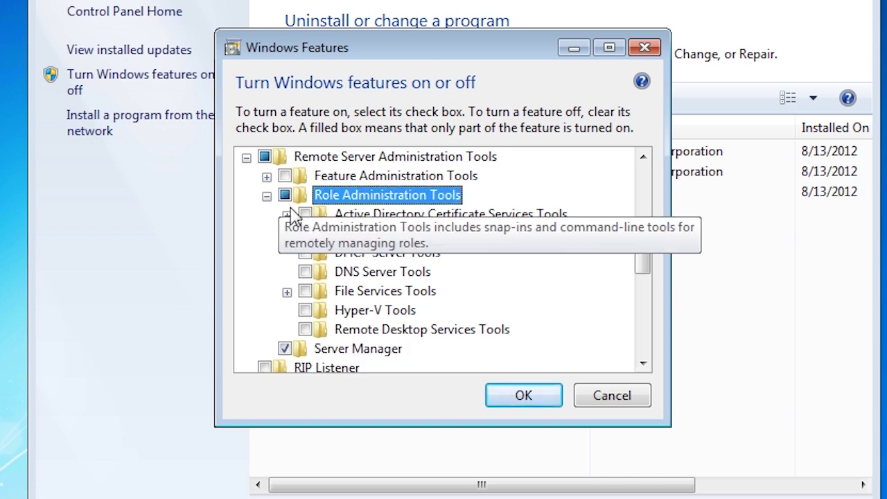
{"action": "left_click", "coordinate": [305, 214]}
{"action": "left_click", "coordinate": [305, 252]}
{"action": "left_click", "coordinate": [305, 272]}
{"action": "left_click", "coordinate": [305, 291]}
{"action": "left_click", "coordinate": [305, 311]}
{"action": "left_click", "coordinate": [305, 329]}
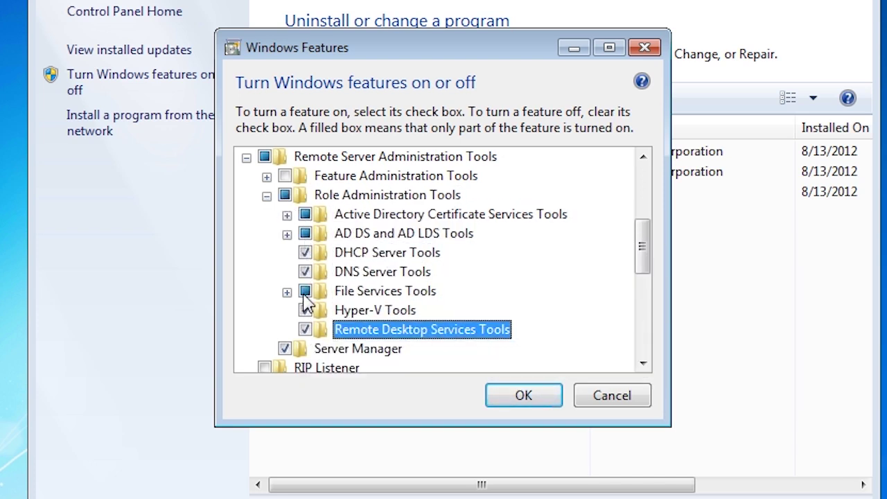
Enable every AD DS and AD LDS subfeature, including the PowerShell module, Administrative Center, AD DS snap-ins and Server for NIS Tools
{"action": "left_click", "coordinate": [287, 234]}
{"action": "left_click", "coordinate": [325, 252]}
{"action": "left_click", "coordinate": [325, 271]}
{"action": "left_click", "coordinate": [324, 291]}
{"action": "left_click", "coordinate": [307, 273]}
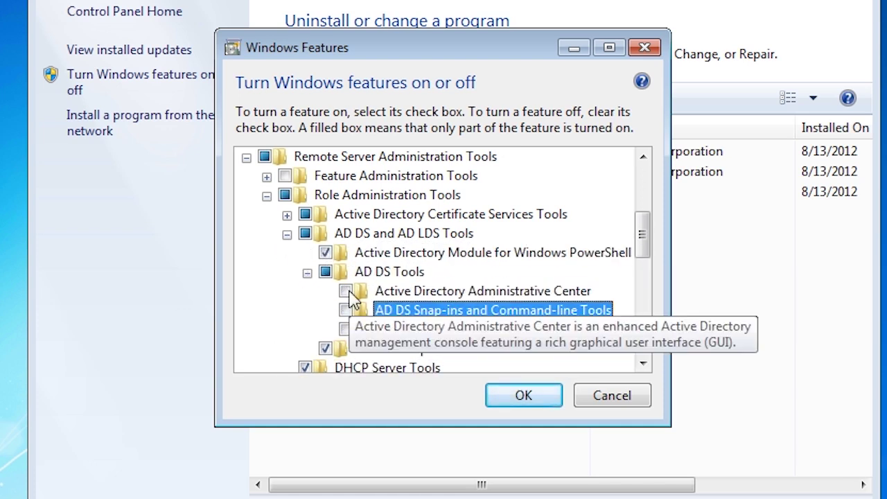
{"action": "left_click", "coordinate": [345, 291]}
{"action": "left_click", "coordinate": [345, 310]}
{"action": "left_click", "coordinate": [345, 329]}
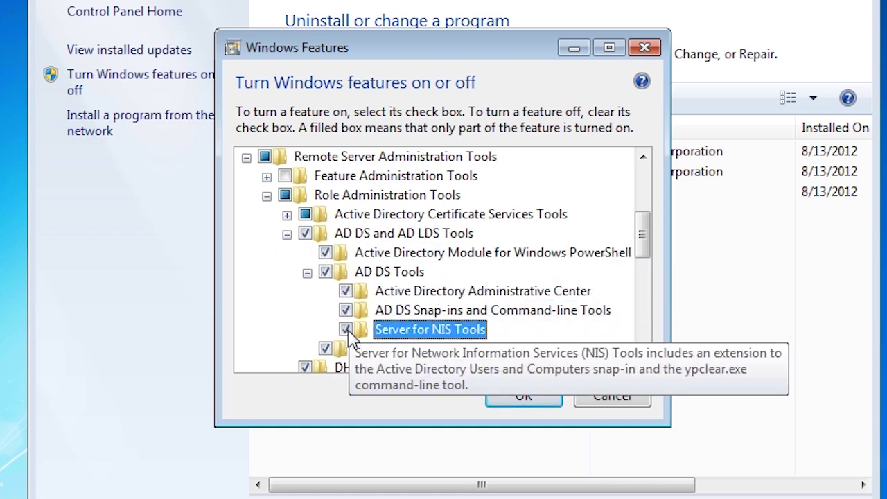
{"action": "left_click", "coordinate": [307, 272]}
{"action": "left_click", "coordinate": [286, 235]}
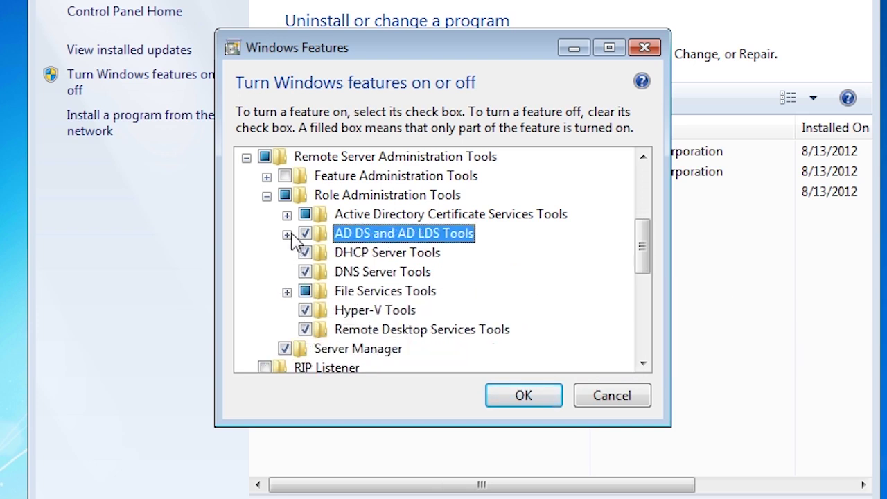
Enable Group Policy Management Tools under Feature Administration Tools and apply the Windows feature selection
{"action": "left_click", "coordinate": [267, 176]}
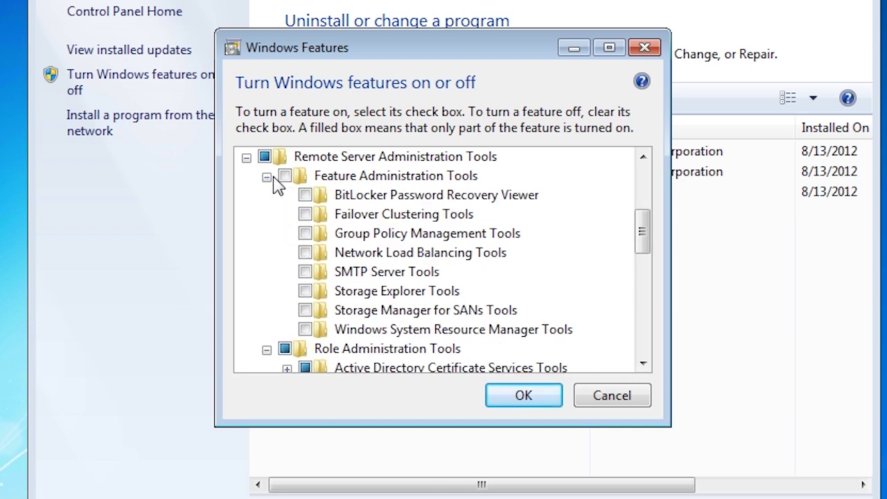
{"action": "left_click", "coordinate": [273, 177]}
{"action": "left_click", "coordinate": [305, 234]}
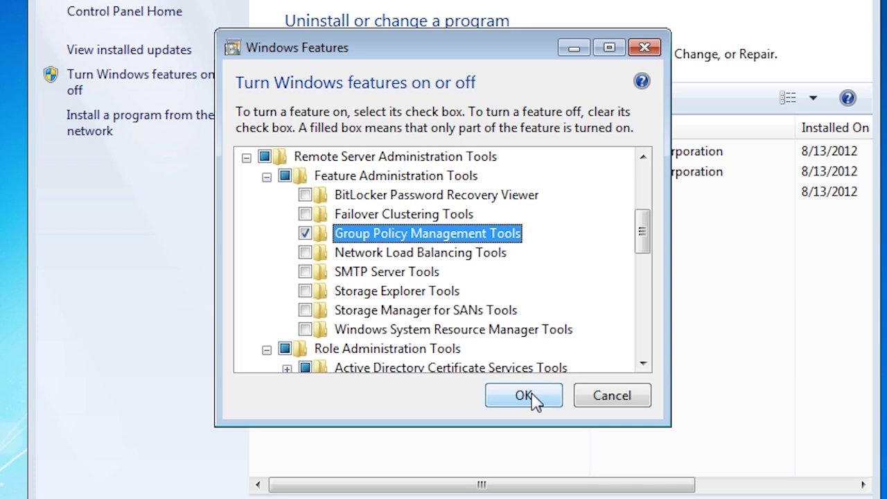
{"action": "left_click", "coordinate": [526, 396]}
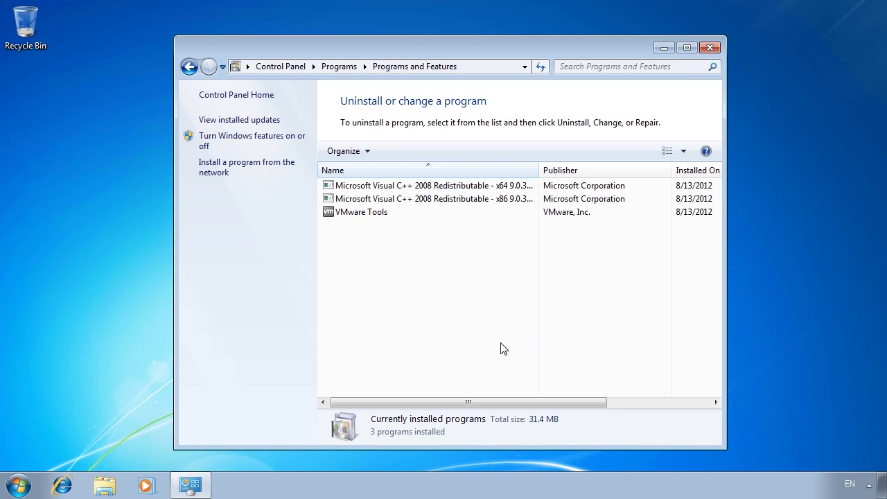
Close Programs and Features and review the consoles listed under Administrative Tools
{"action": "left_click", "coordinate": [709, 47]}
{"action": "left_click", "coordinate": [25, 482]}
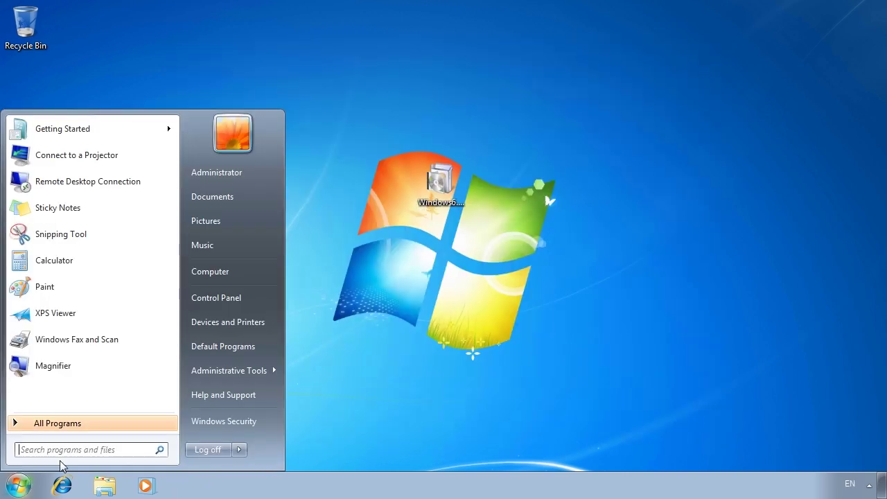
{"action": "mouse_move", "coordinate": [217, 378]}
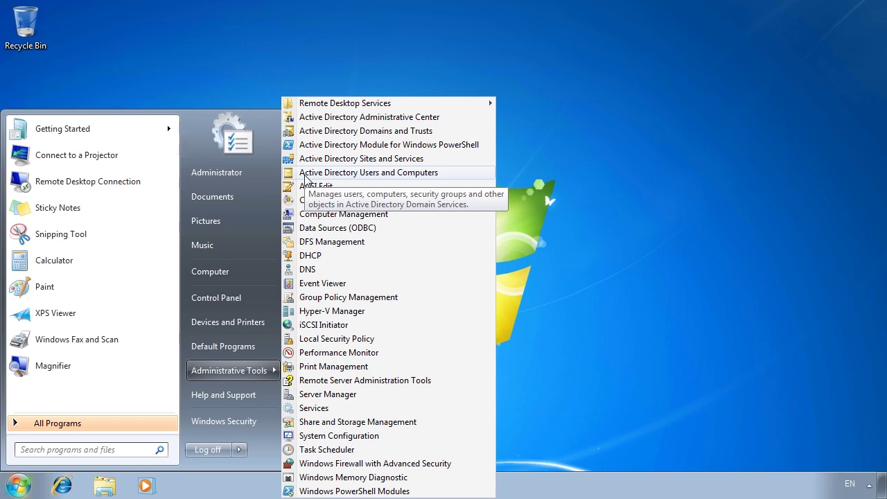
{"action": "left_click", "coordinate": [90, 79]}
Launch an empty Microsoft Management Console by searching for mmc
{"action": "left_click", "coordinate": [34, 478]}
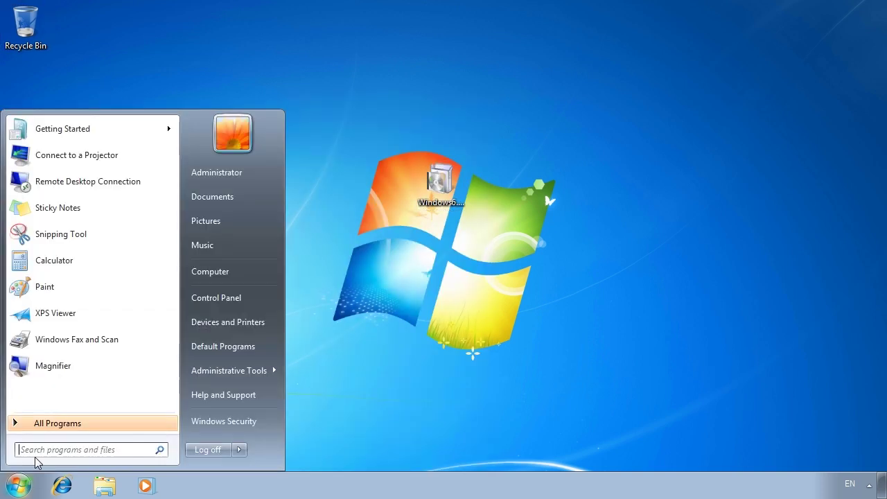
{"action": "type", "text": "mmc"}
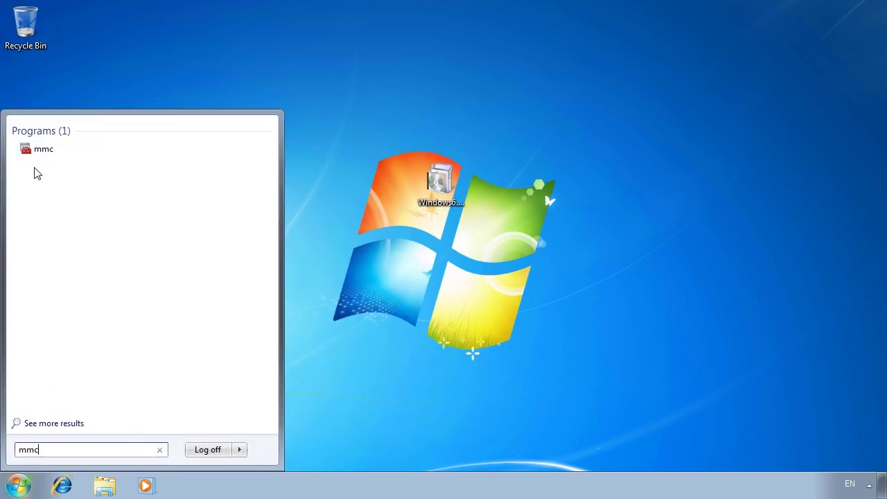
{"action": "left_click", "coordinate": [102, 157]}
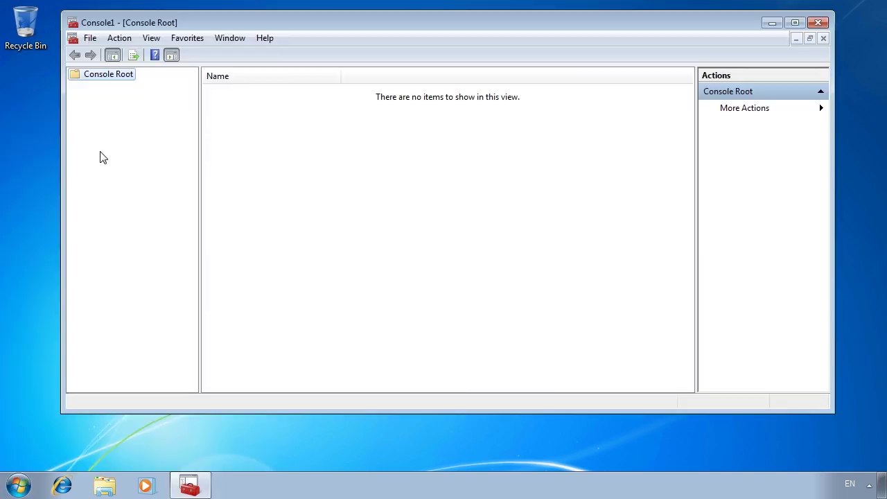
Add the Active Directory Users and Computers and Remote Desktops snap-ins to the empty console
{"action": "left_click", "coordinate": [44, 40]}
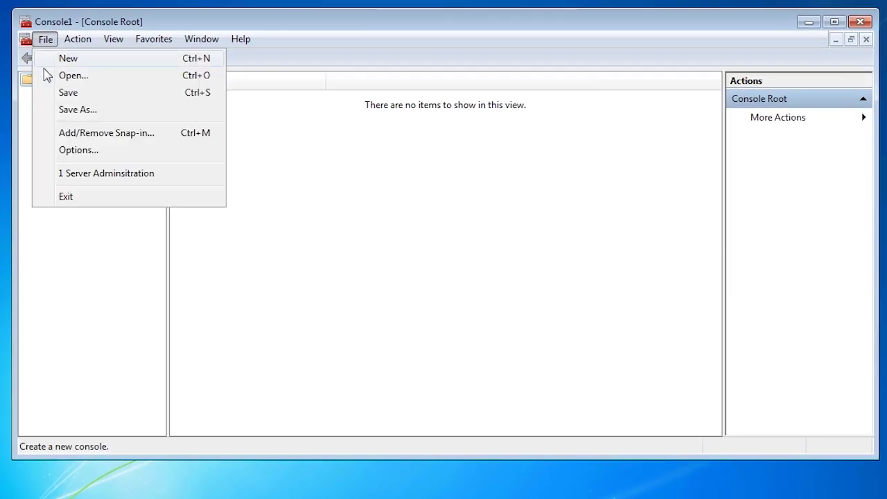
{"action": "left_click", "coordinate": [180, 137]}
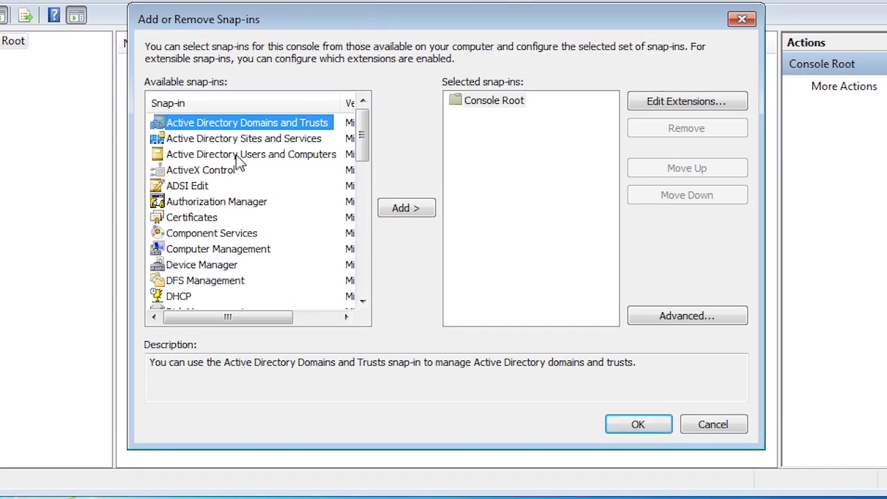
{"action": "left_click", "coordinate": [239, 156]}
{"action": "left_click", "coordinate": [395, 209]}
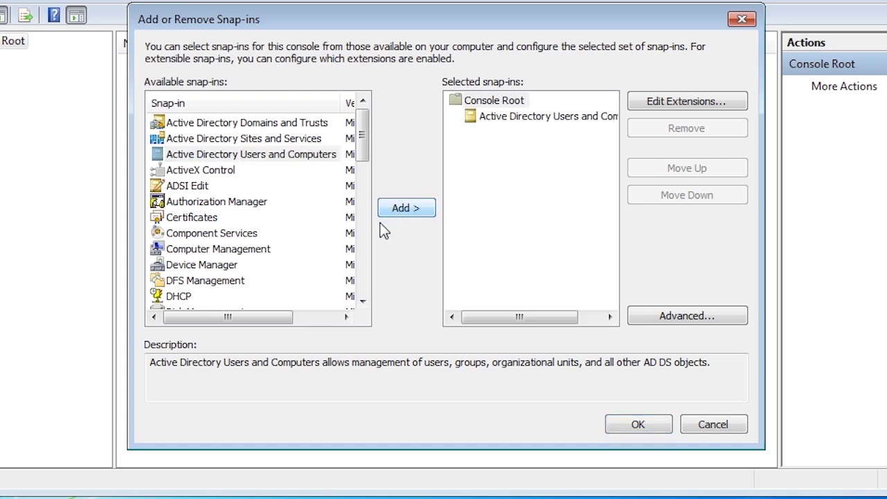
{"action": "left_click", "coordinate": [362, 270]}
{"action": "left_click", "coordinate": [363, 269]}
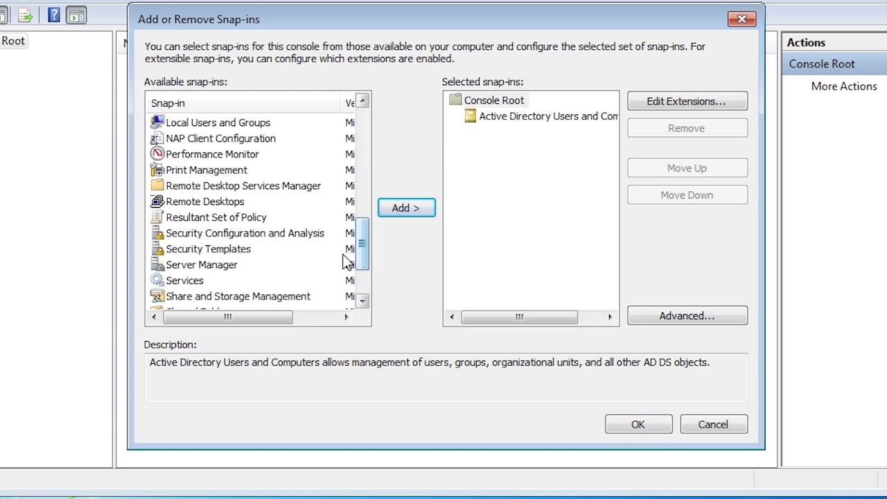
{"action": "double_click", "coordinate": [181, 201]}
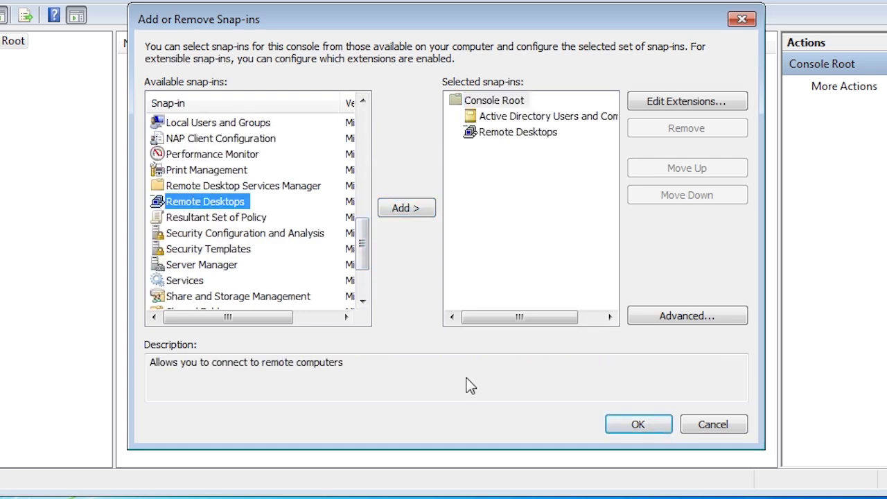
{"action": "left_click", "coordinate": [647, 427]}
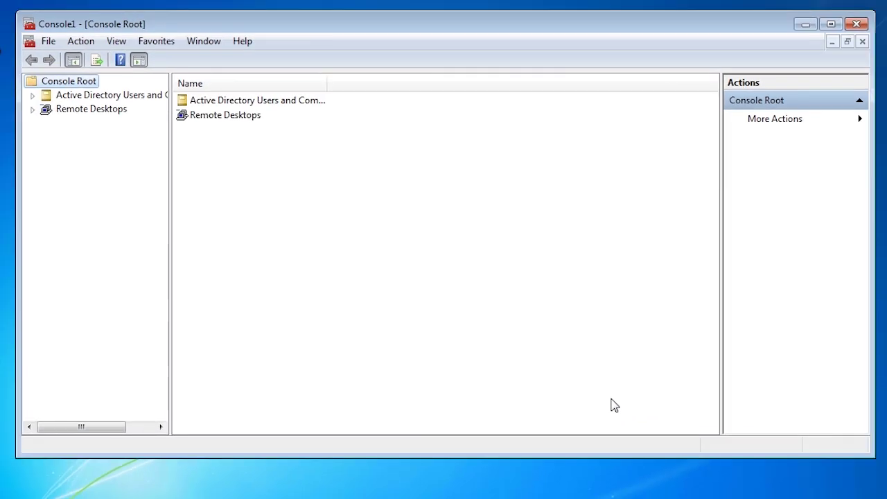
Examine the New York organizational unit and its Users unit in ITFreeTraining.local, then collapse Active Directory Users and Computers
{"action": "left_click", "coordinate": [33, 95]}
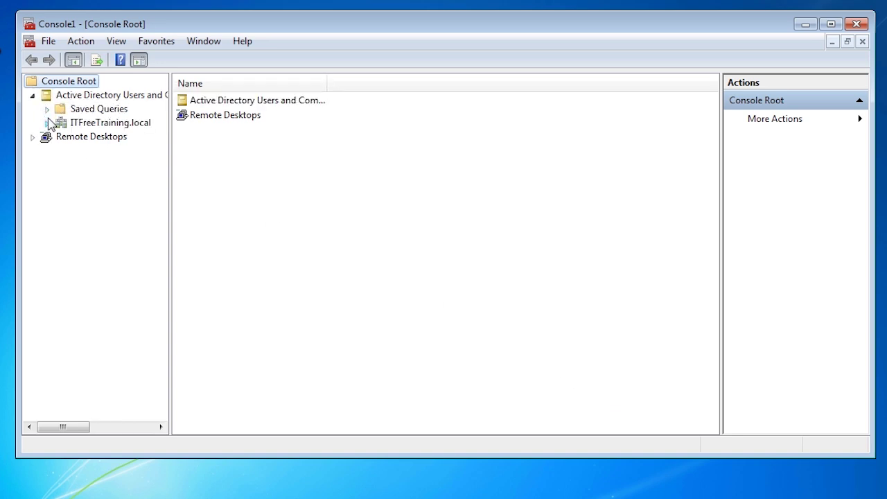
{"action": "left_click", "coordinate": [48, 123]}
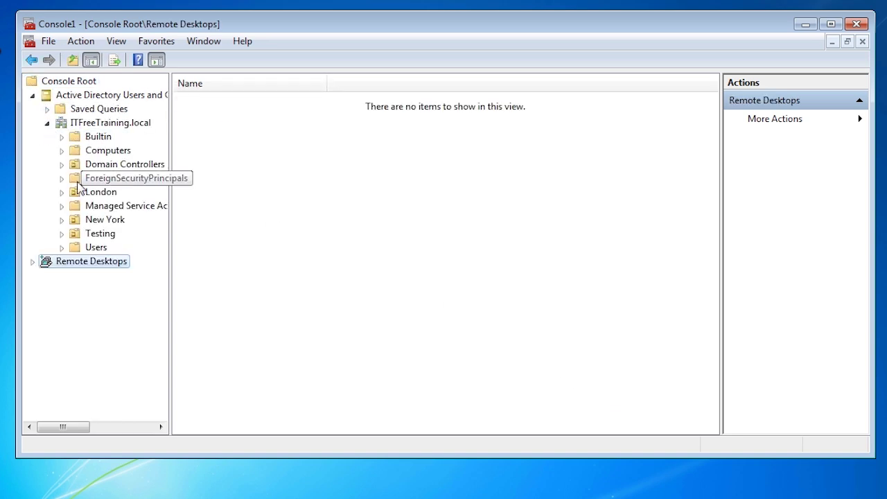
{"action": "double_click", "coordinate": [97, 221]}
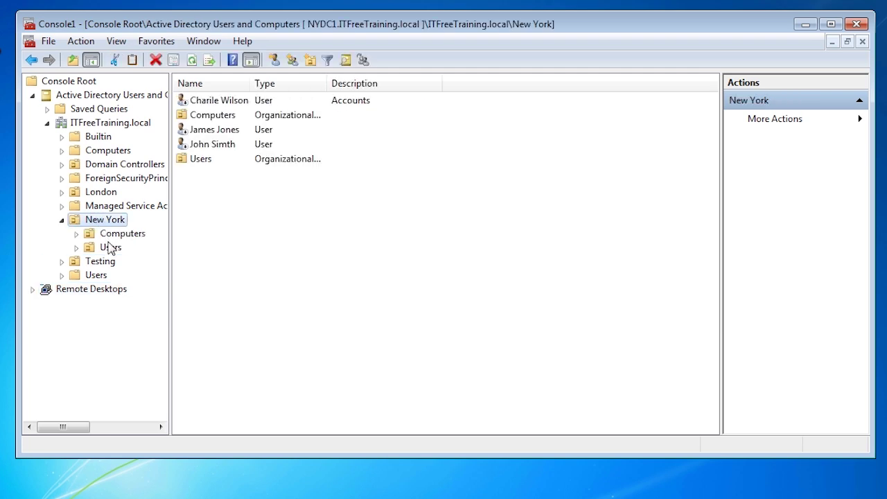
{"action": "double_click", "coordinate": [111, 249]}
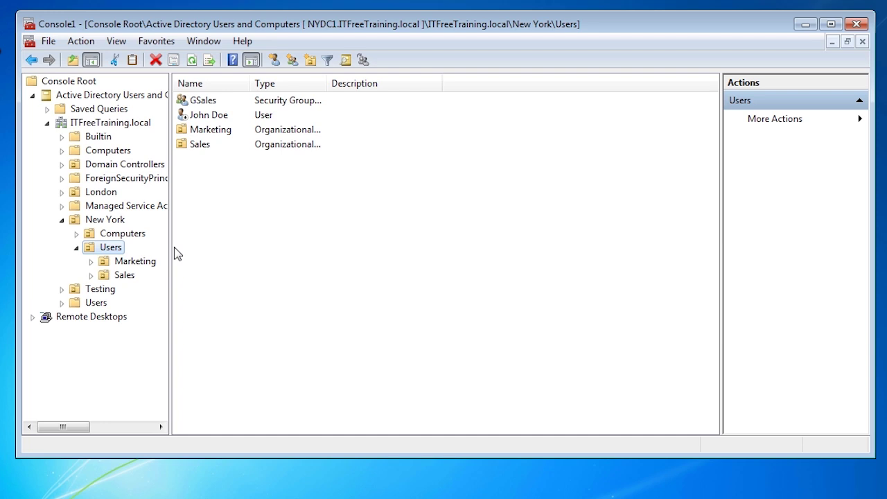
{"action": "left_click", "coordinate": [32, 95]}
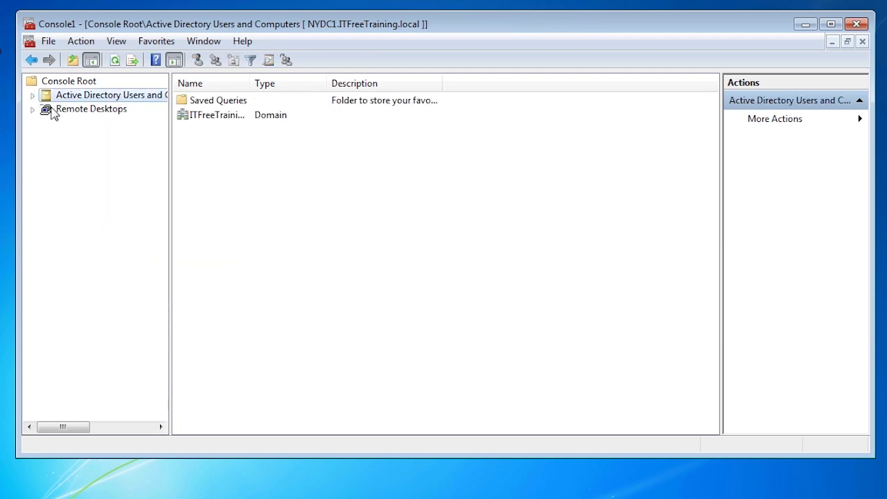
Add a Remote Desktops connection to the computer nydc1, keeping the /admin option
{"action": "left_click", "coordinate": [64, 110]}
{"action": "right_click", "coordinate": [75, 112]}
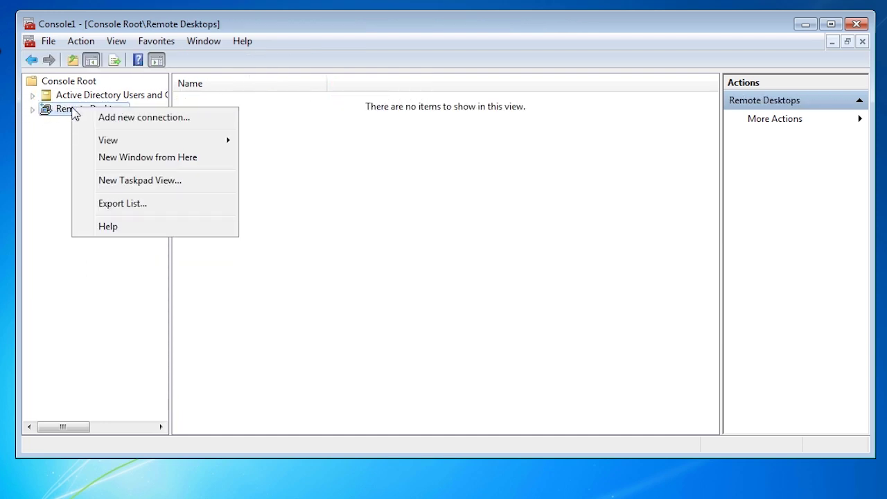
{"action": "left_click", "coordinate": [214, 126]}
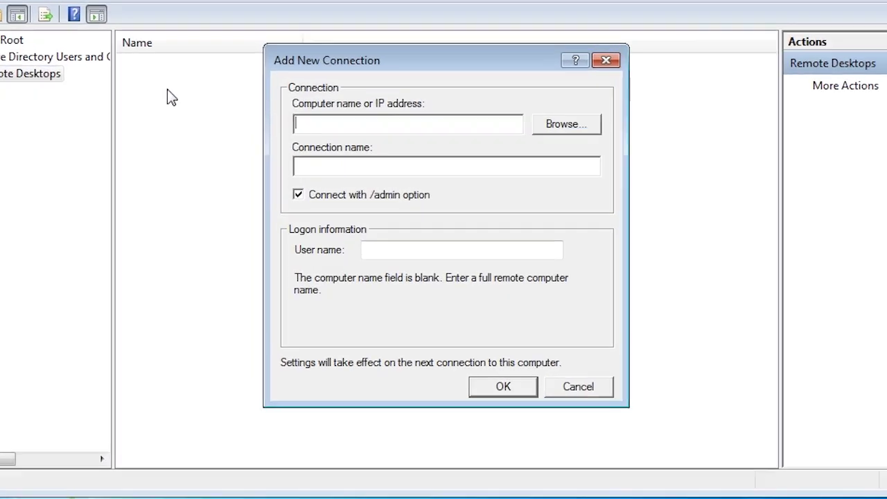
{"action": "type", "text": "nydc1"}
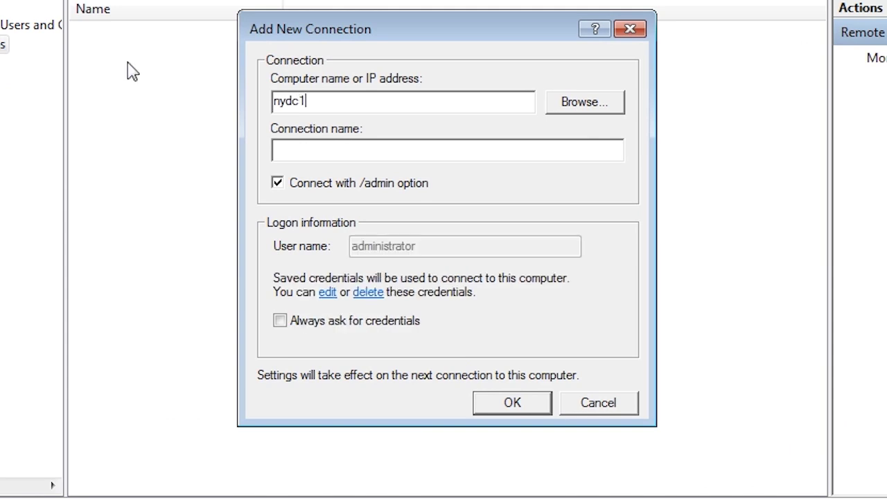
{"action": "left_click", "coordinate": [525, 414]}
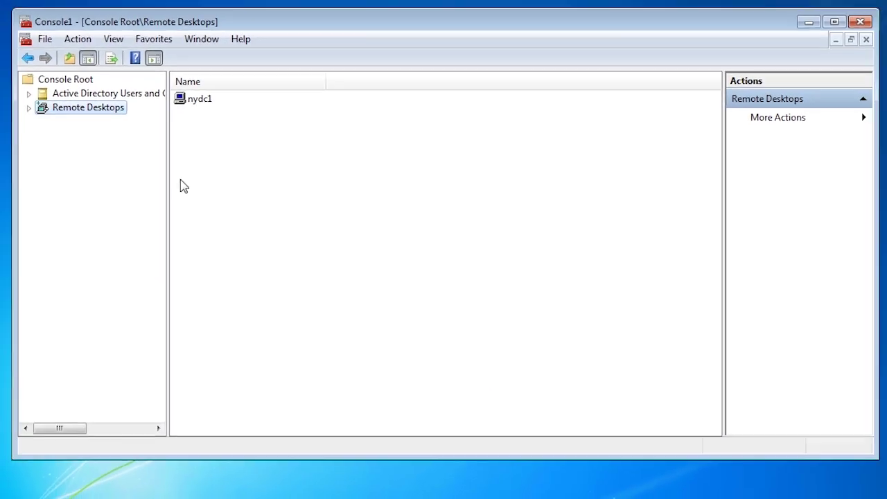
Add a second Remote Desktops connection to the computer nydc2
{"action": "right_click", "coordinate": [82, 112]}
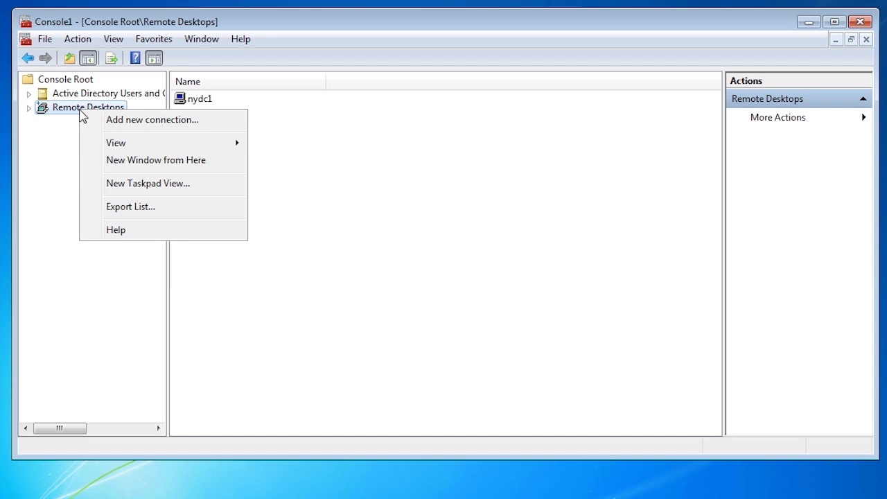
{"action": "left_click", "coordinate": [222, 123]}
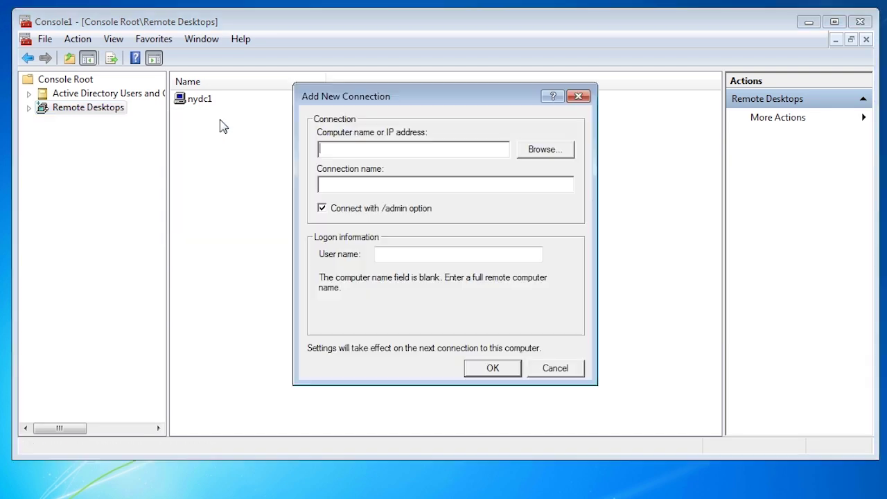
{"action": "type", "text": "nydc2"}
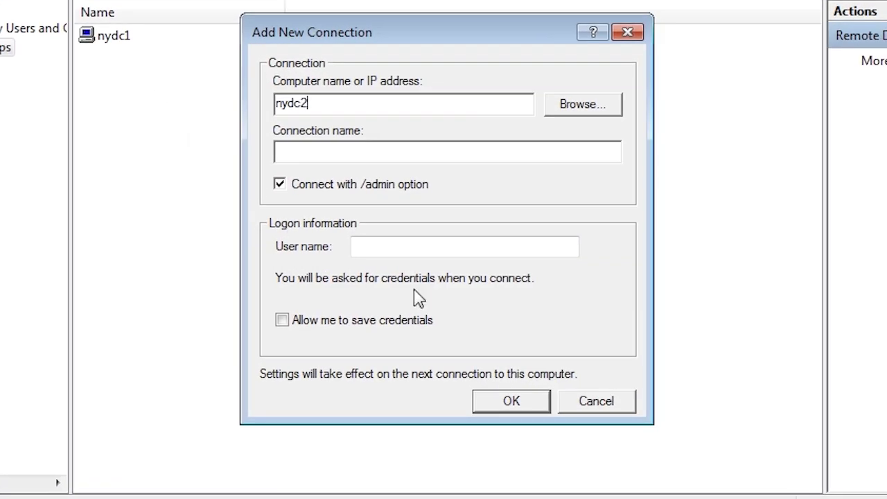
{"action": "left_click", "coordinate": [536, 406]}
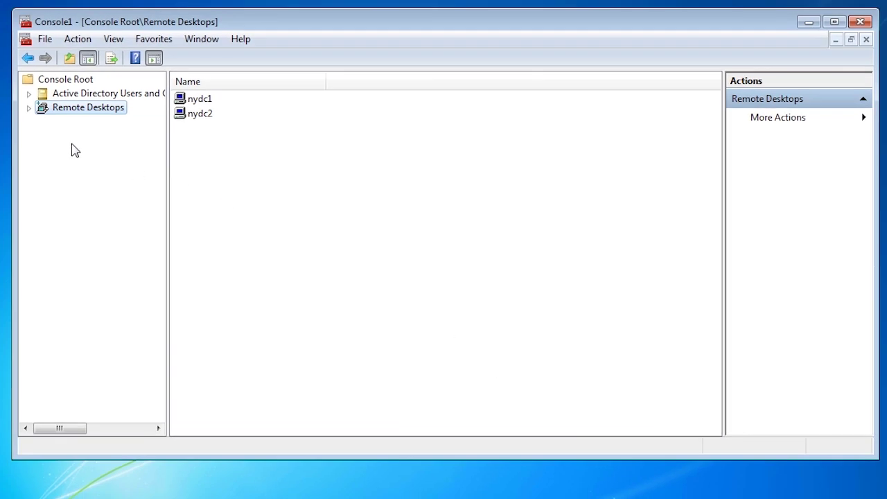
Connect to the nydc1 remote desktop and enable Server Manager remote management of that server from other computers
{"action": "left_click", "coordinate": [28, 108]}
{"action": "left_click", "coordinate": [72, 123]}
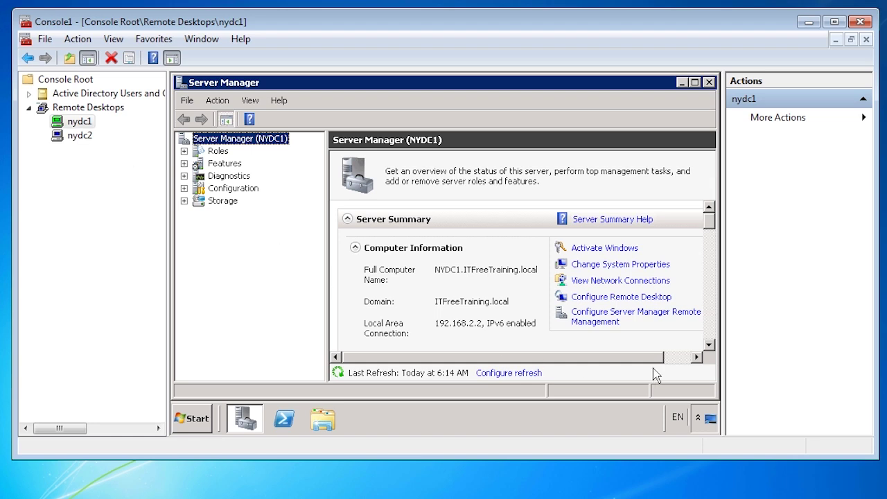
{"action": "left_click", "coordinate": [671, 358]}
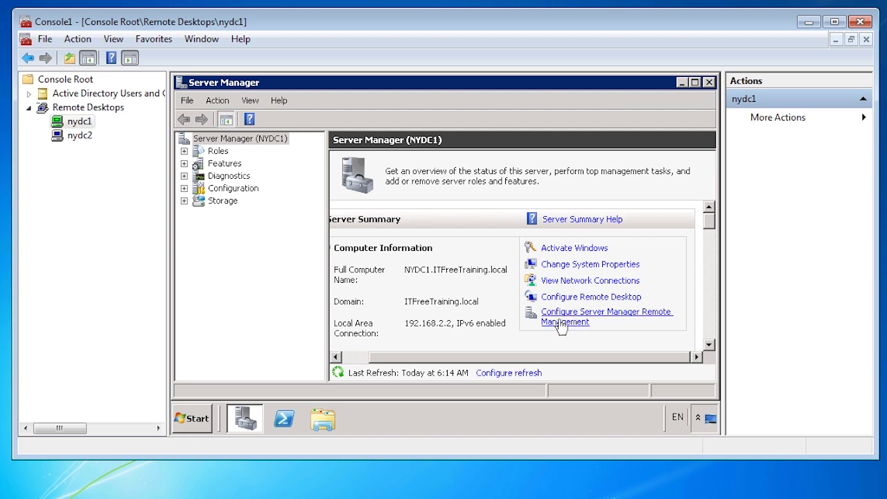
{"action": "left_click", "coordinate": [649, 322]}
{"action": "left_click", "coordinate": [331, 167]}
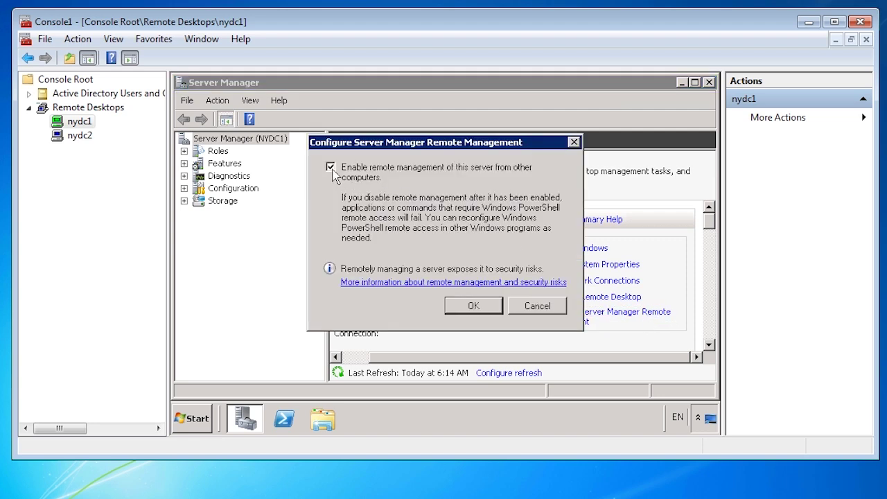
{"action": "left_click", "coordinate": [502, 309]}
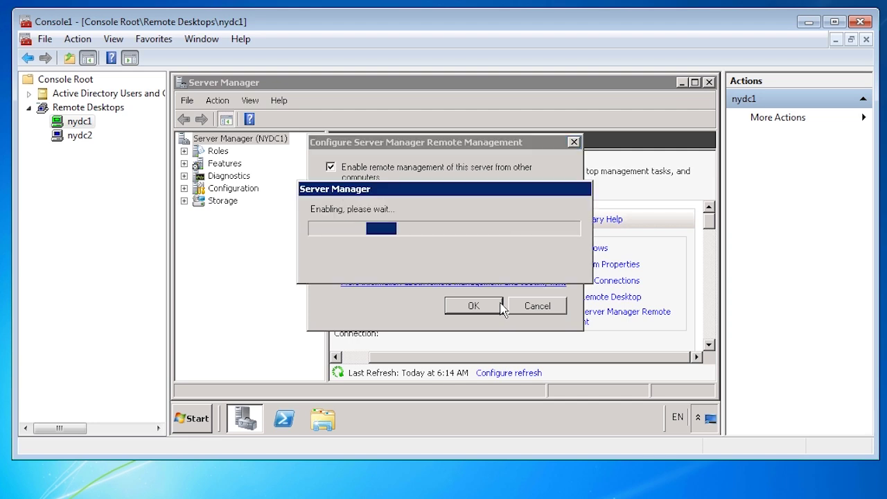
Add the Server Manager snap-in to the console, targeting the remote computer nydc1
{"action": "left_click", "coordinate": [45, 40]}
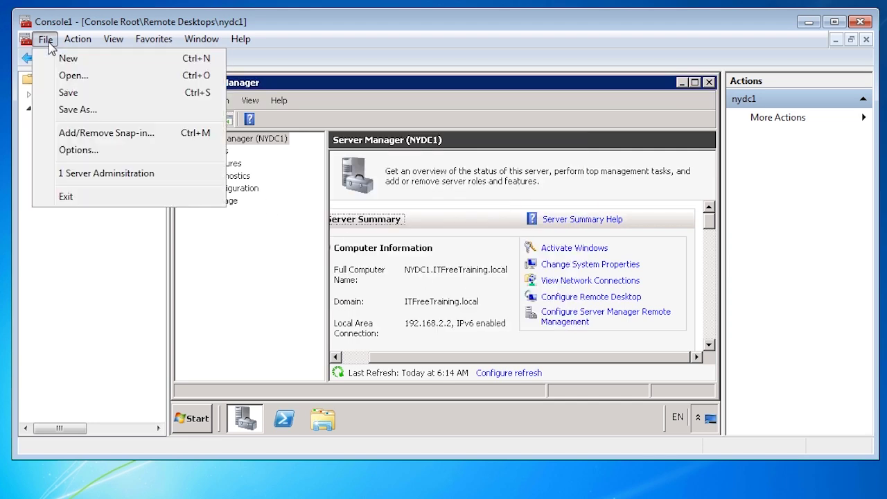
{"action": "left_click", "coordinate": [183, 138]}
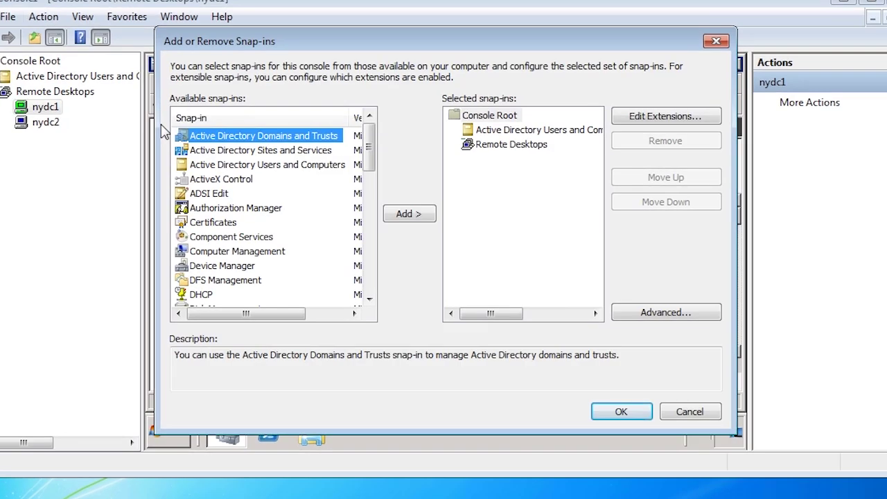
{"action": "scroll", "coordinate": [360, 277], "scroll_direction": "down", "scroll_amount": 10}
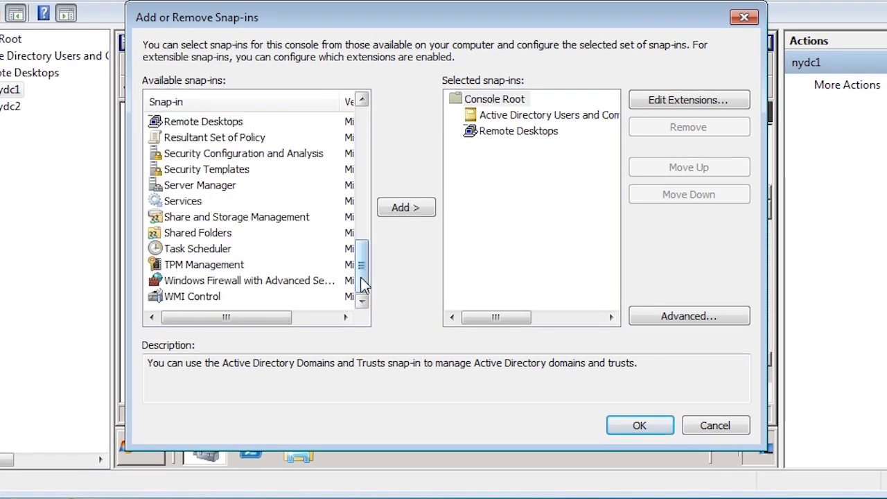
{"action": "left_click", "coordinate": [183, 186]}
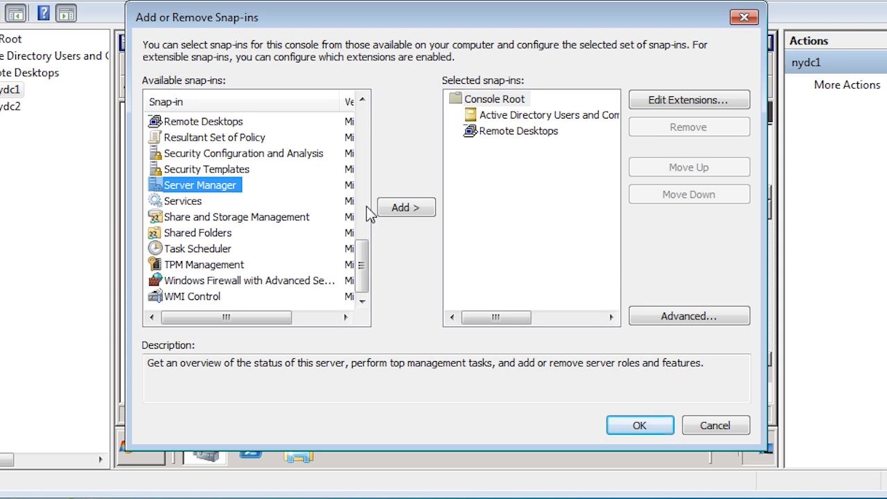
{"action": "left_click", "coordinate": [410, 212]}
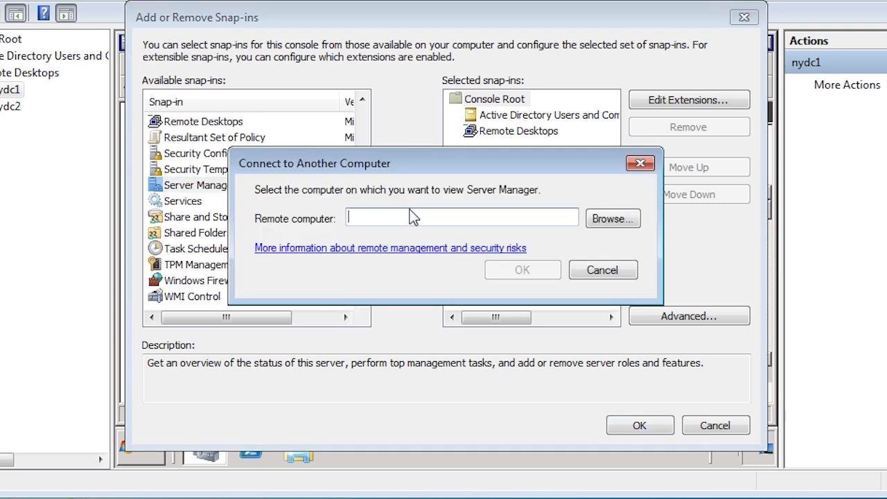
{"action": "type", "text": "nydc1"}
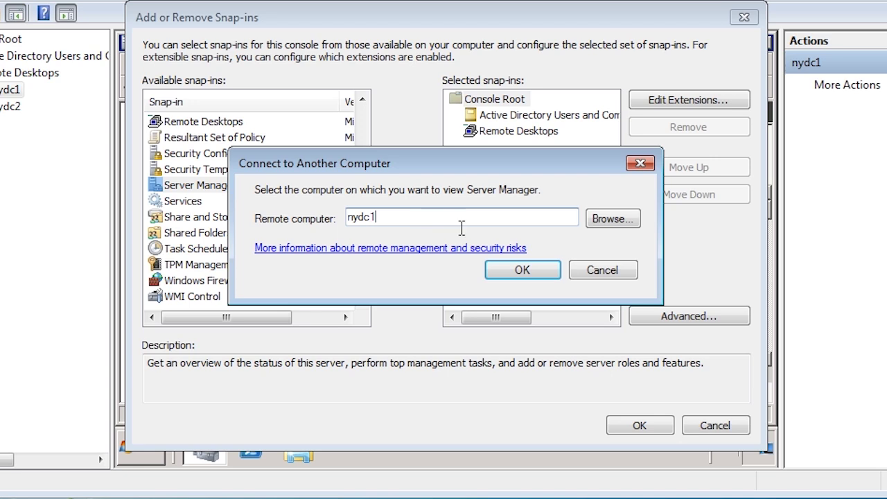
{"action": "left_click", "coordinate": [552, 275]}
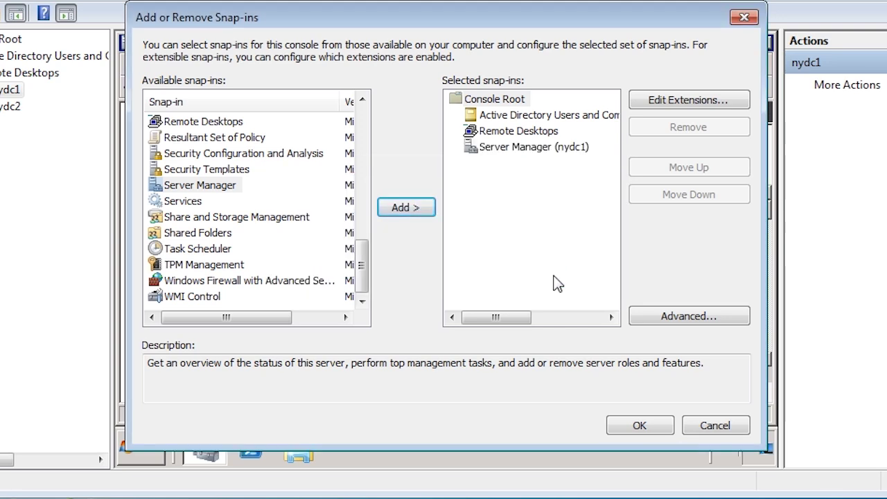
{"action": "left_click", "coordinate": [653, 433]}
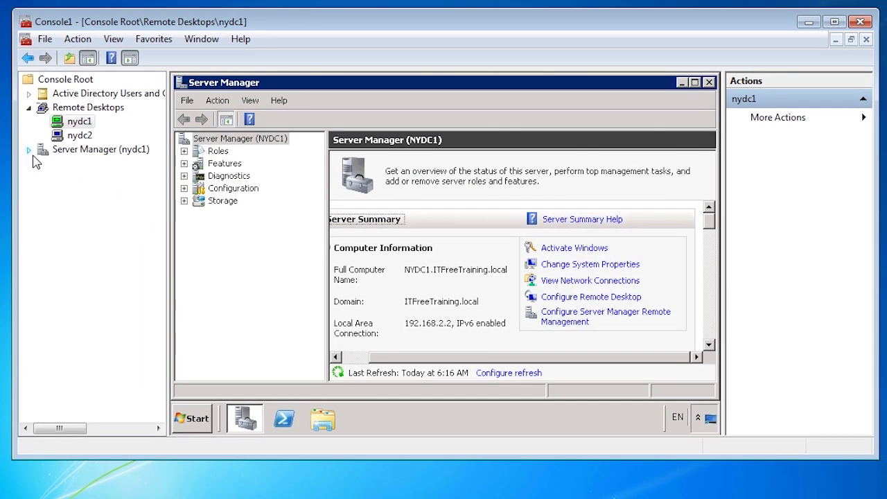
Expand Server Manager (nydc1) and view the summary of its Roles
{"action": "left_click", "coordinate": [32, 152]}
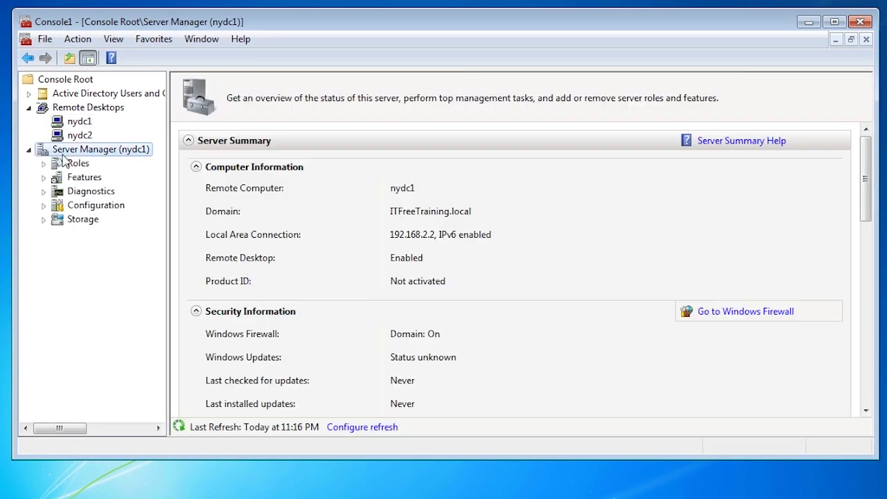
{"action": "left_click", "coordinate": [43, 163]}
{"action": "left_click", "coordinate": [78, 164]}
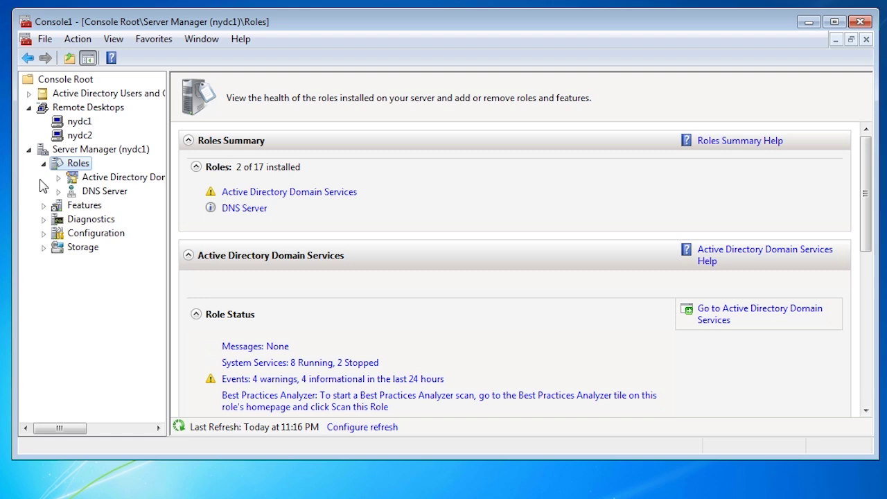
Save the console on the Desktop as Server Administraion
{"action": "left_click", "coordinate": [45, 40]}
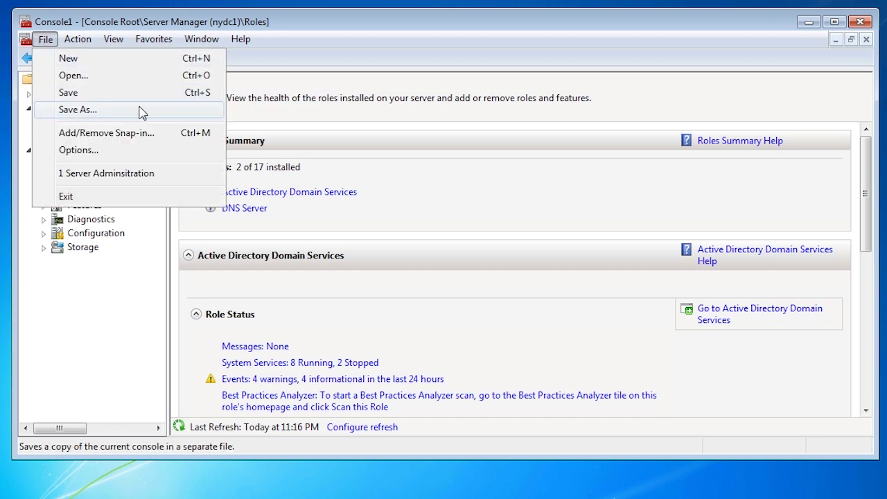
{"action": "left_click", "coordinate": [78, 109]}
{"action": "type", "text": "Server Administraion"}
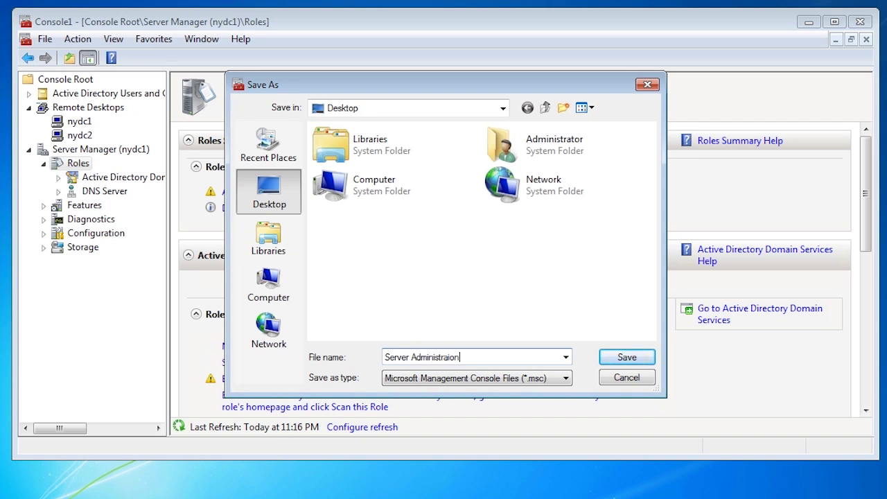
{"action": "left_click", "coordinate": [633, 363]}
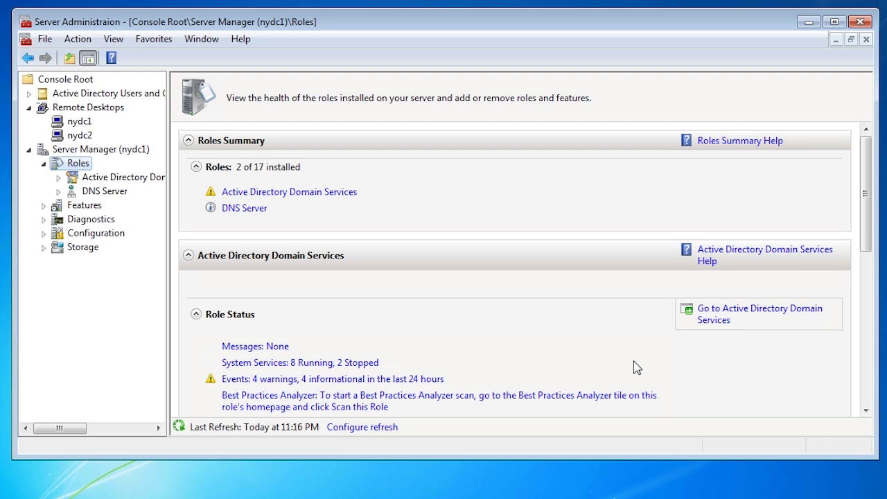
Review the available console modes in the console options and close them without changes
{"action": "left_click", "coordinate": [45, 39]}
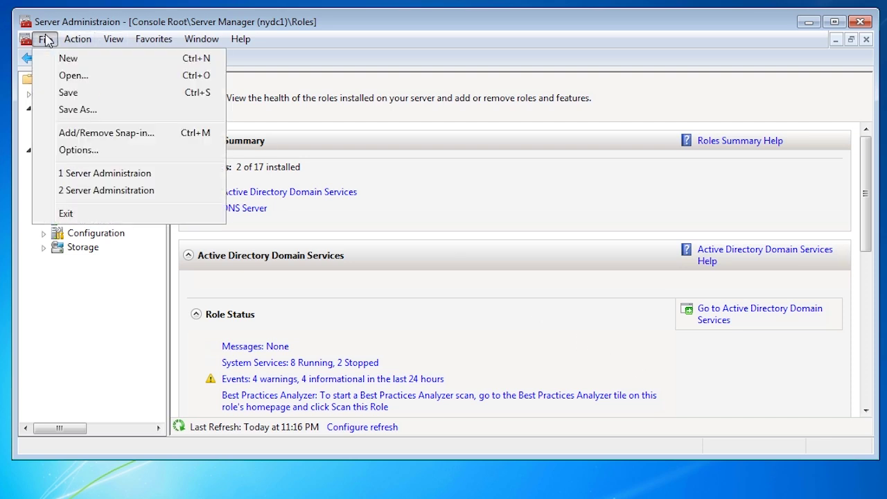
{"action": "left_click", "coordinate": [169, 155]}
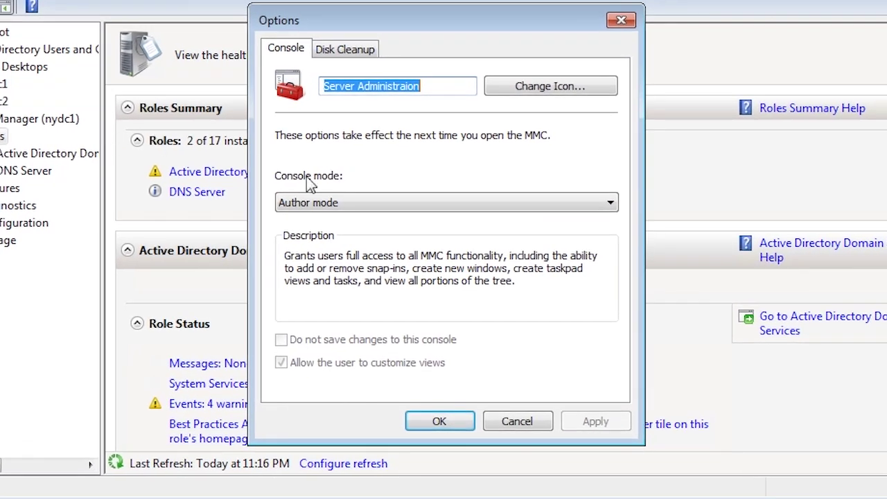
{"action": "left_click", "coordinate": [442, 202]}
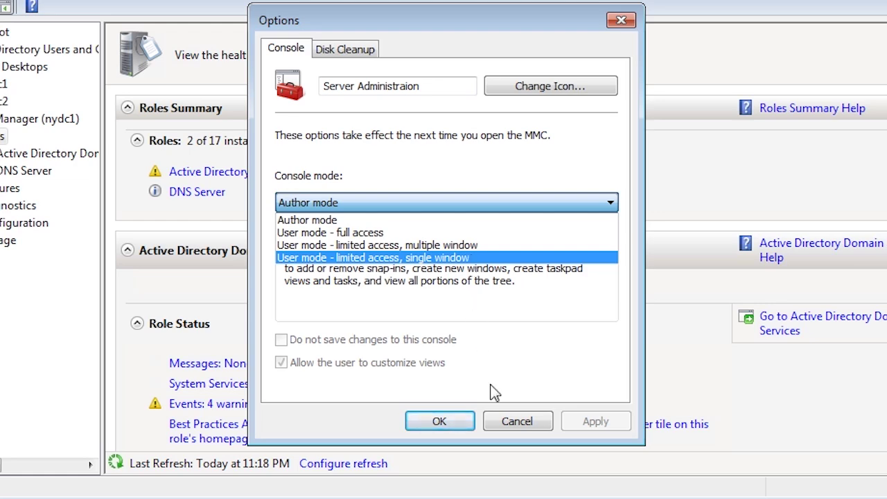
{"action": "left_click", "coordinate": [515, 421]}
{"action": "left_click", "coordinate": [515, 420]}
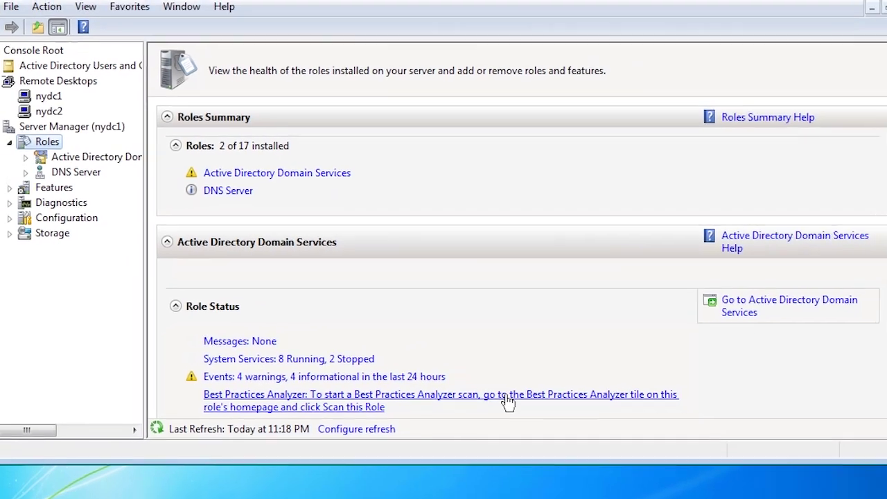